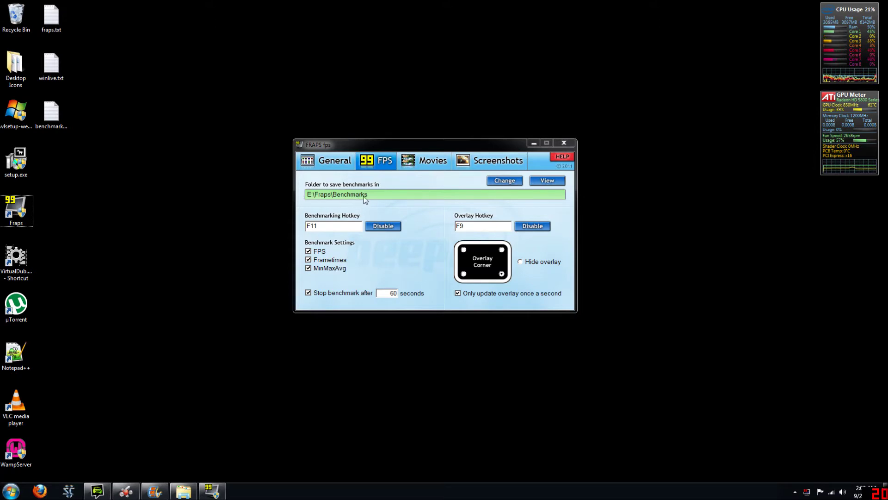
Inspect the benchmark save folder and the benchmarking and overlay hotkeys in the Fraps FPS settings, leaving the folder selection cancelled
click(386, 194)
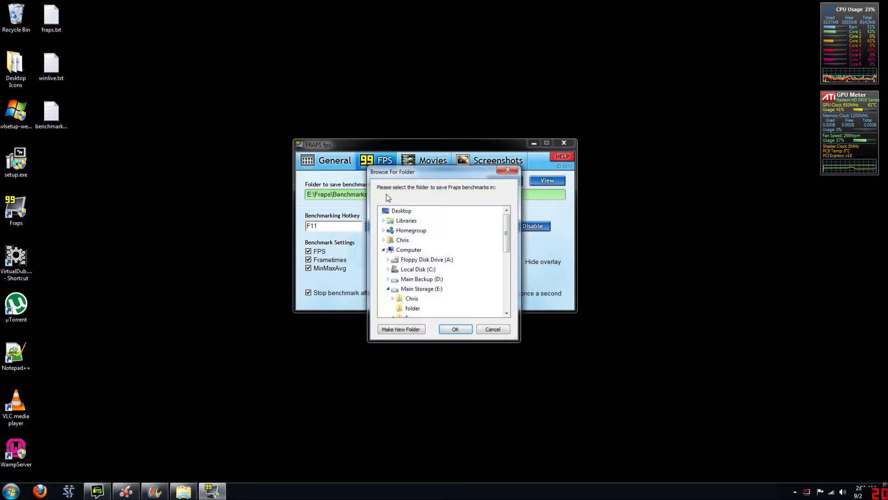
click(493, 329)
click(324, 225)
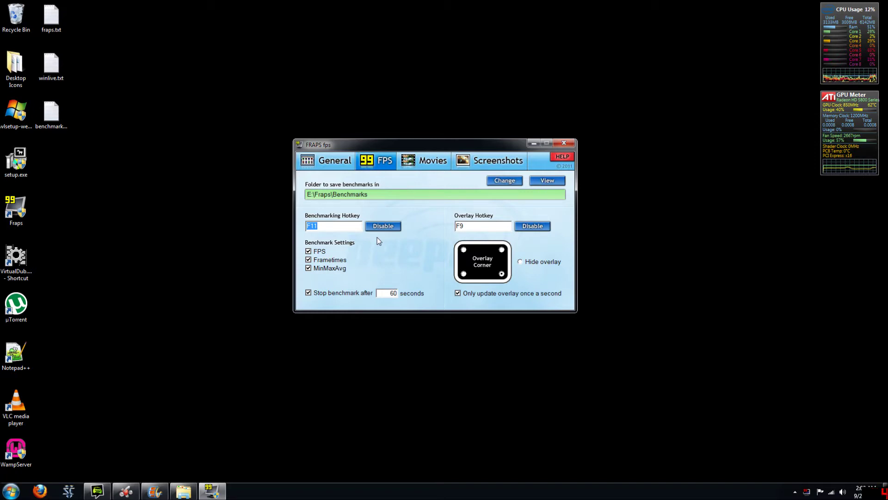
key(Tab)
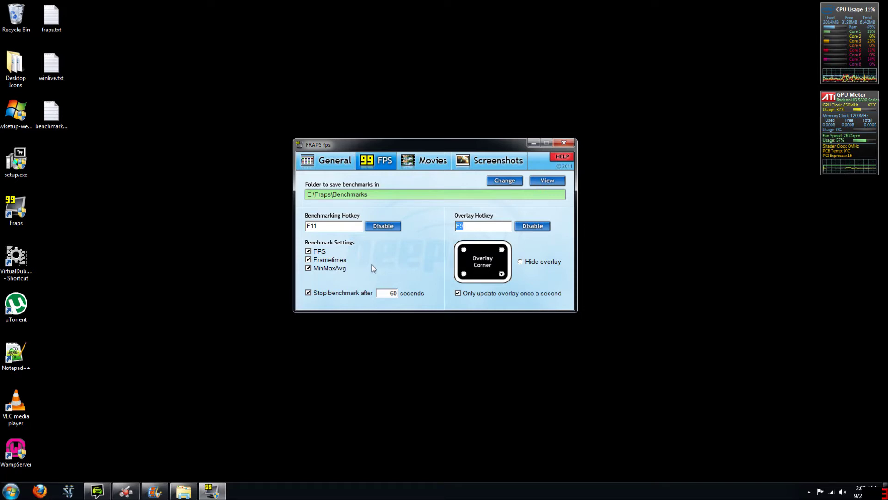
Switch to Windows Explorer and open the Benchmarks folder inside E:\Fraps
click(184, 493)
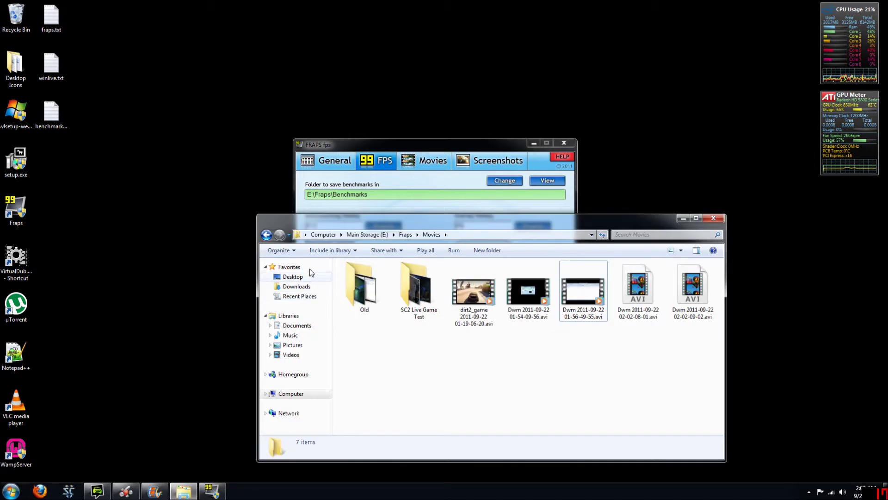
click(267, 234)
click(362, 279)
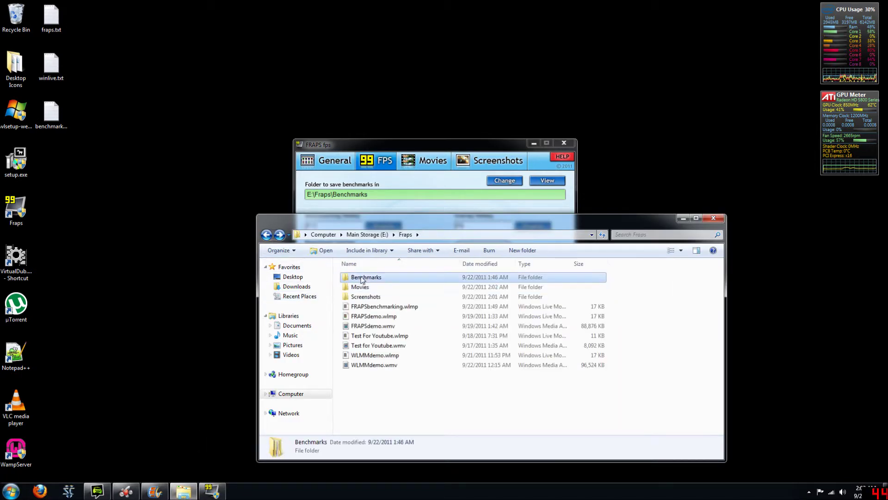
double_click(362, 277)
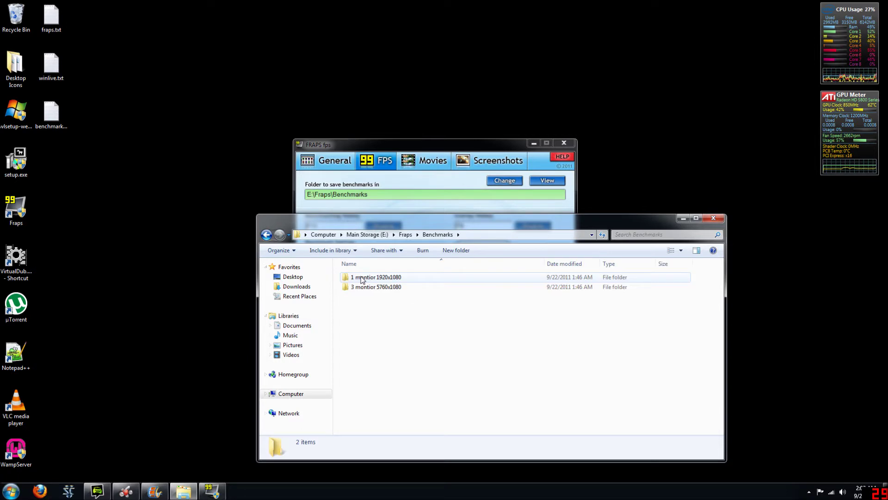
Select the 3 montior 5760x1080 folder and view the AMD Eyefinity display group options in Catalyst Control Center, minimizing it when done
click(394, 290)
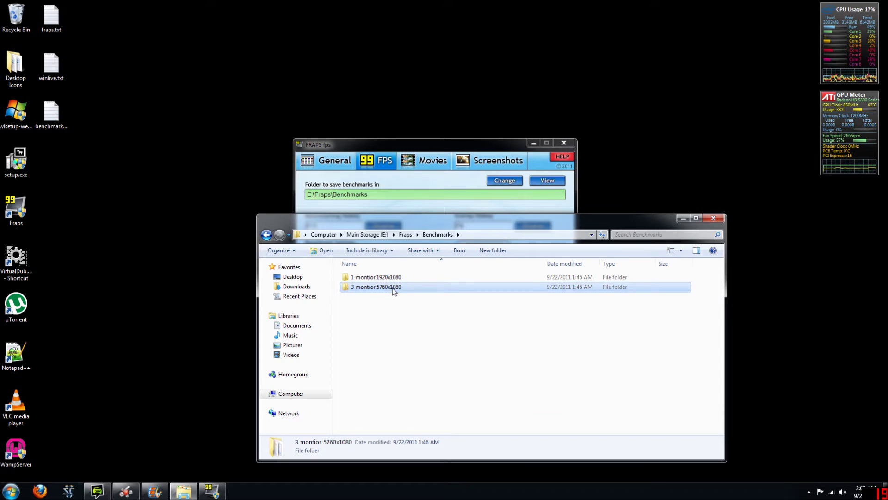
click(126, 493)
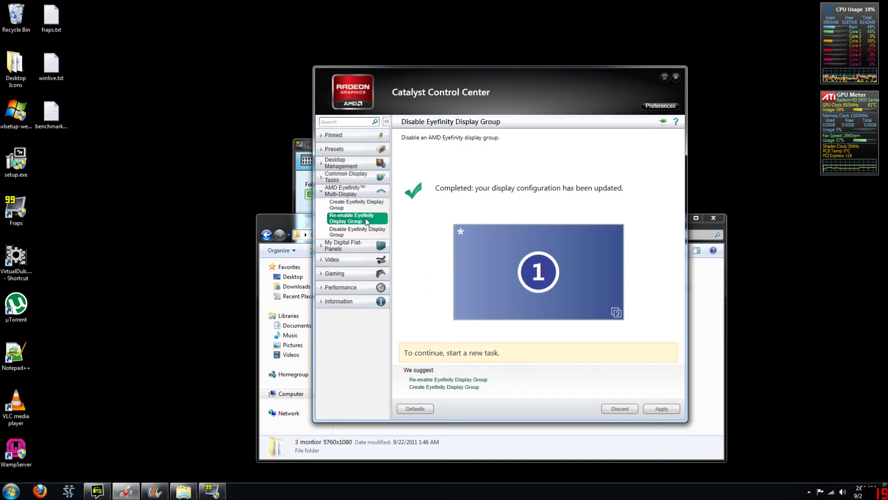
click(665, 78)
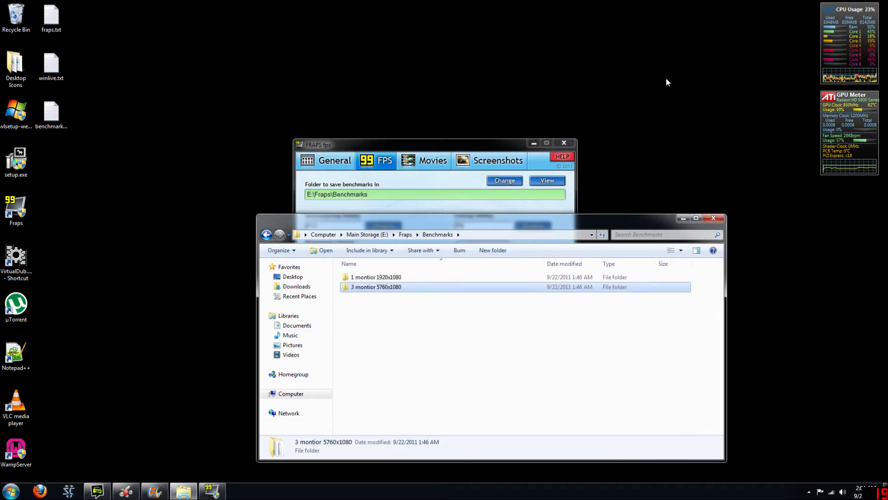
Open the 1 montior 1920x1080 benchmark folder and move its window clear of the Fraps benchmark settings
click(393, 301)
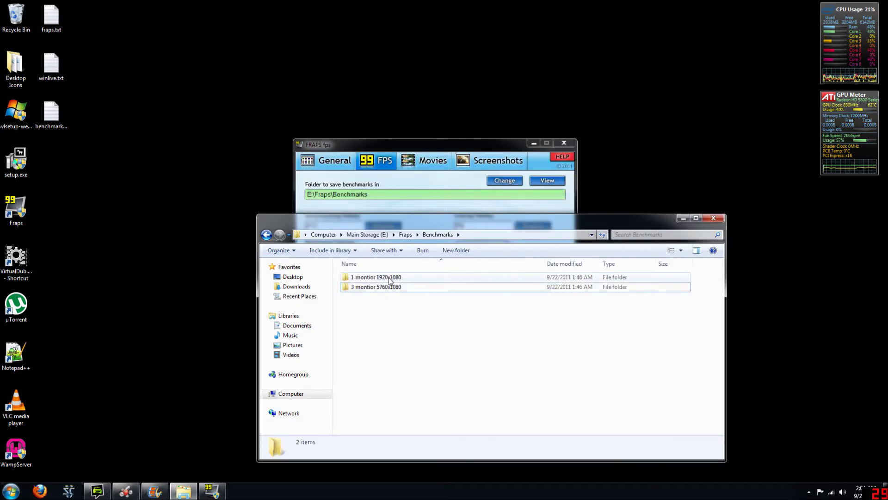
double_click(390, 277)
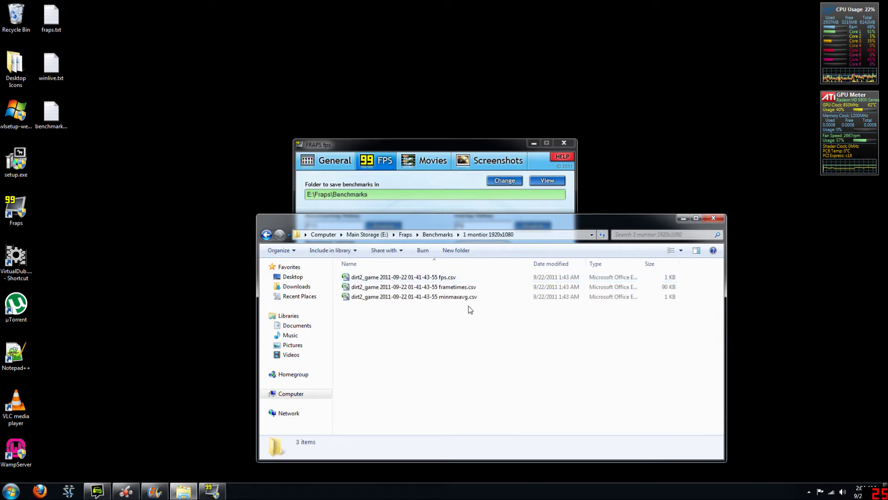
drag(419, 224, 549, 200)
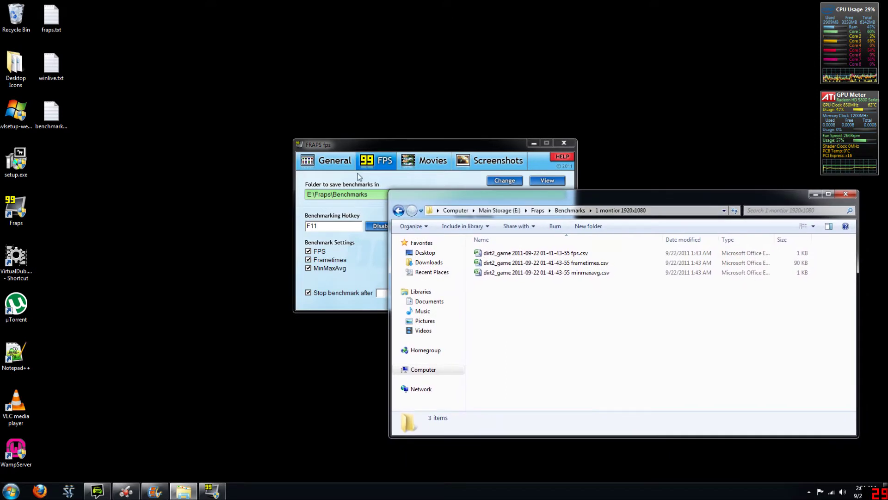
key(alt+Tab)
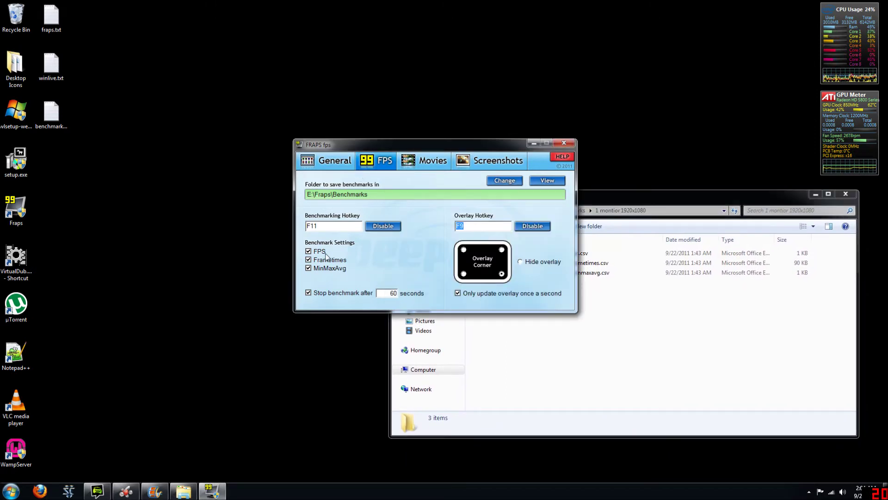
click(639, 315)
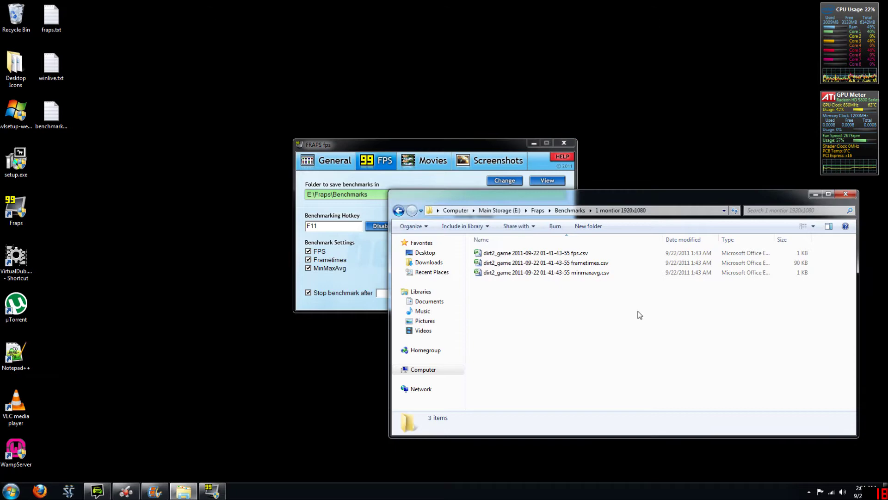
Open the dirt2_game fps.csv file in Excel, examine the per-second FPS values, and close it
double_click(578, 254)
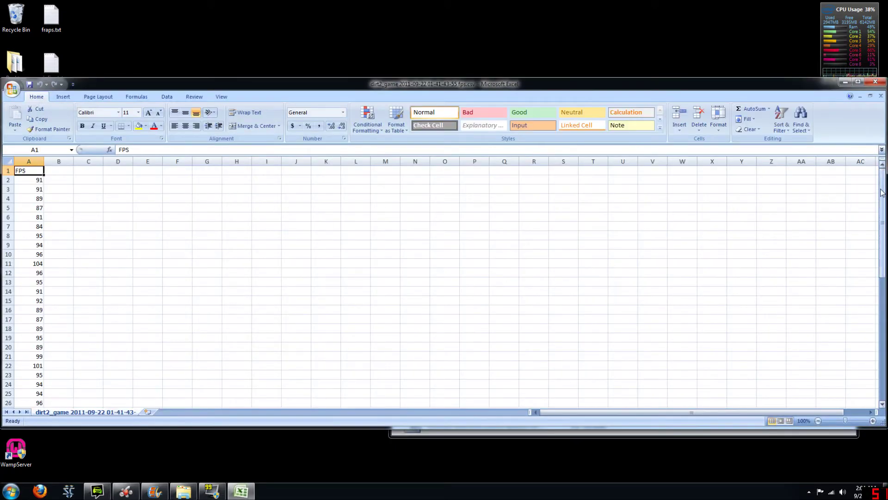
drag(882, 187, 865, 177)
click(39, 263)
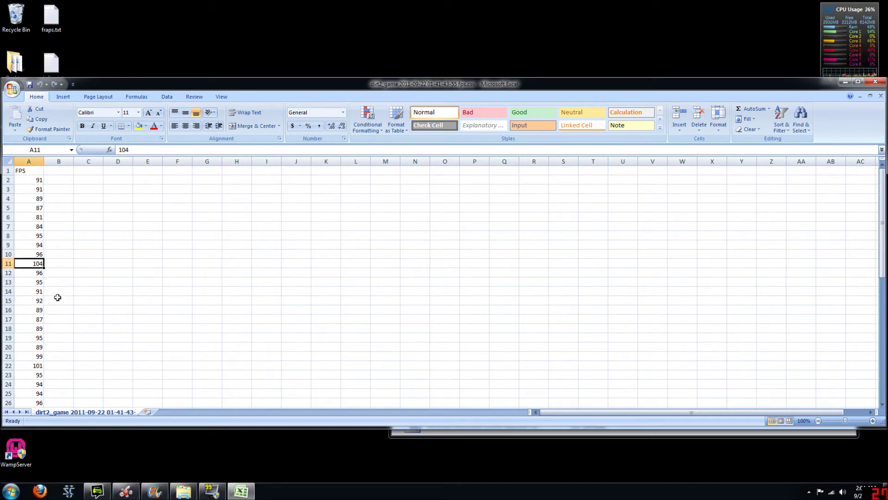
click(37, 217)
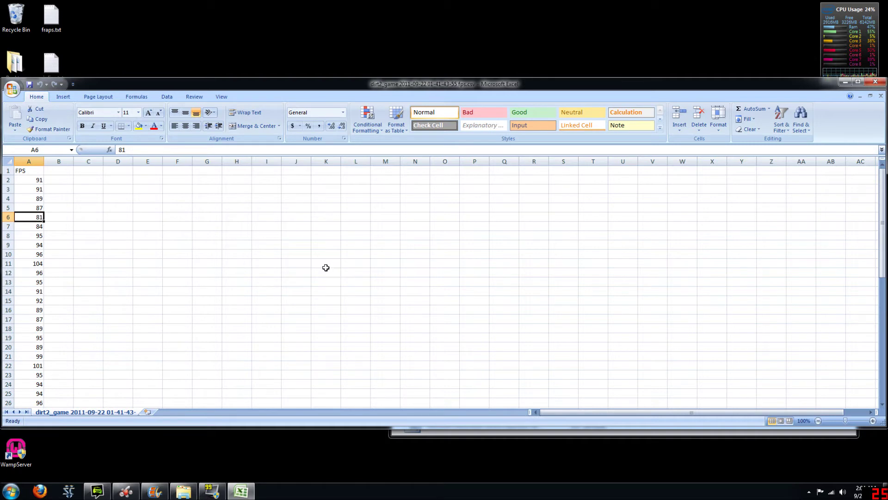
click(878, 88)
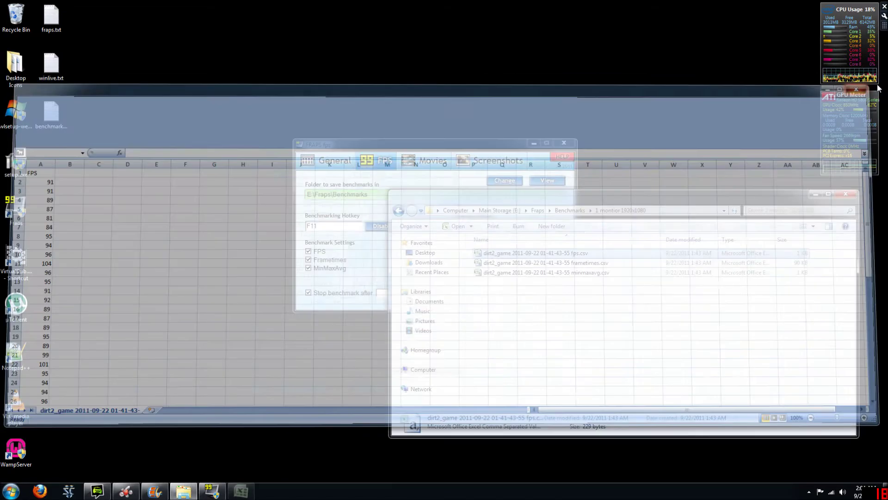
Open the dirt2_game frametimes.csv file, examine the frame numbers and times from start to end, and close it
click(572, 263)
double_click(572, 264)
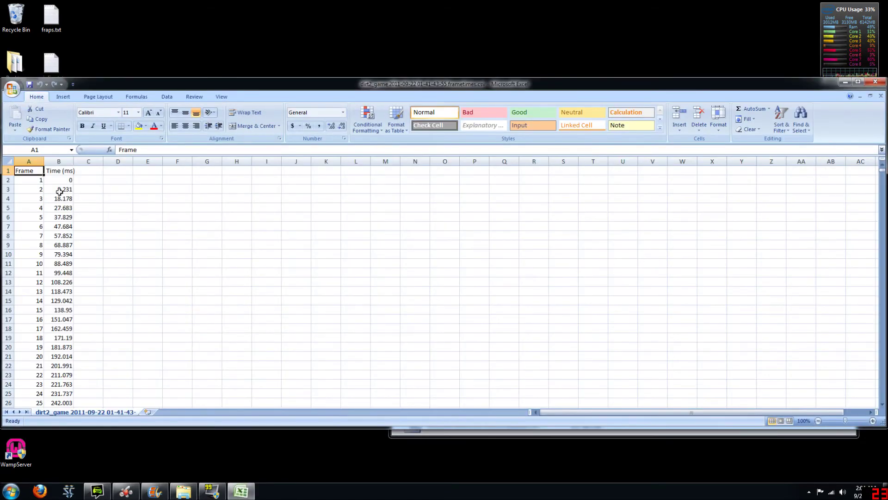
click(39, 182)
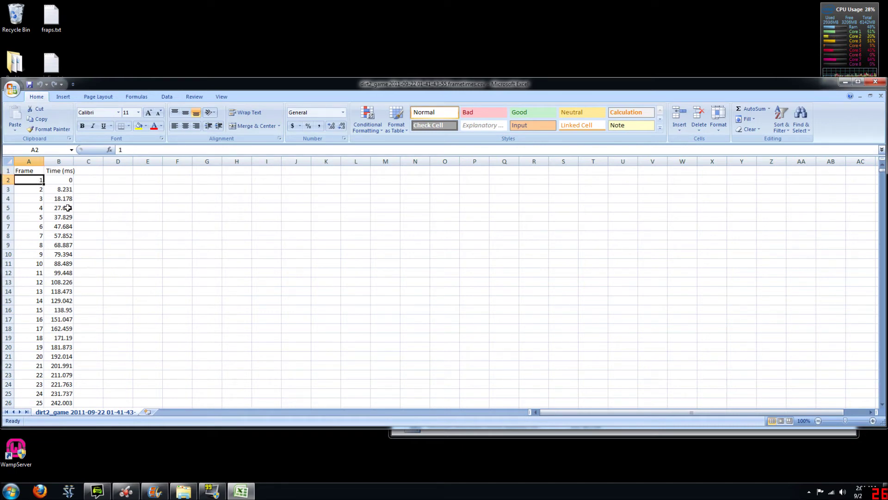
click(41, 191)
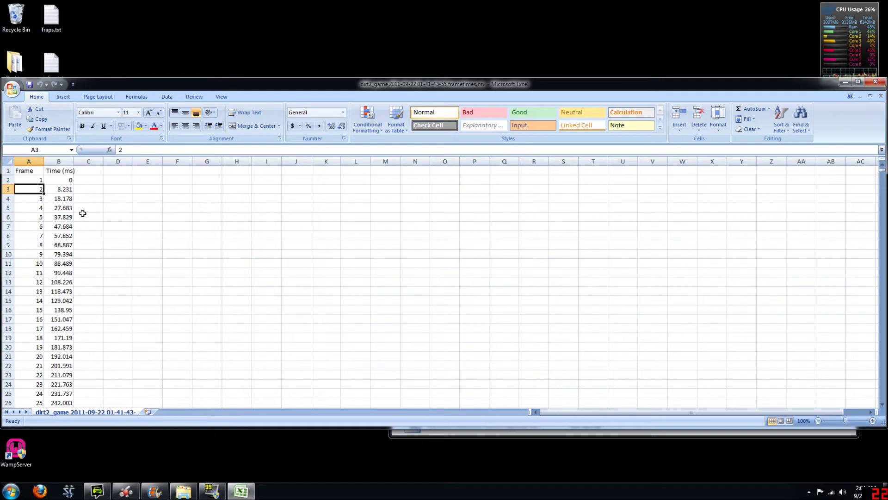
scroll(116, 233, down, 2)
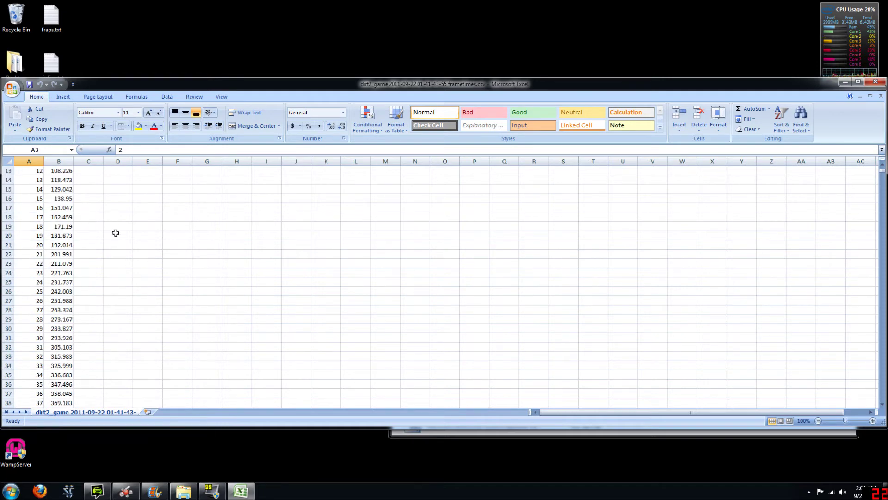
scroll(115, 232, down, 4)
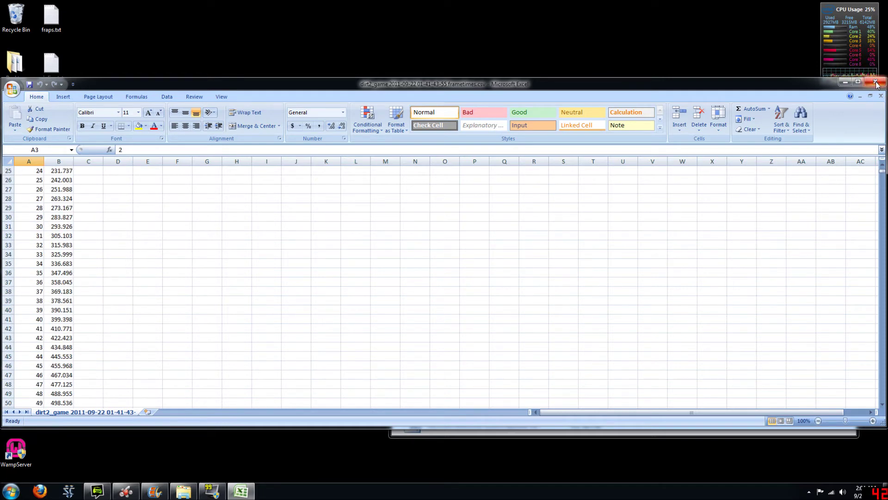
drag(884, 172, 884, 421)
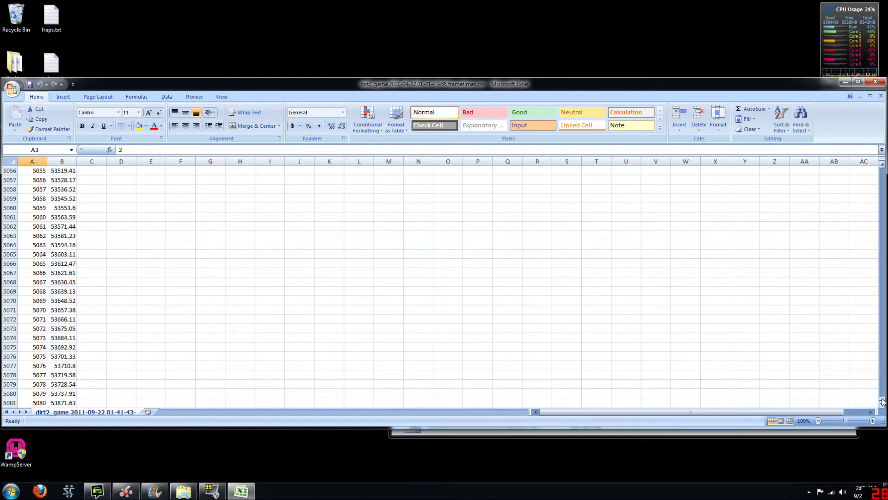
drag(882, 401, 880, 172)
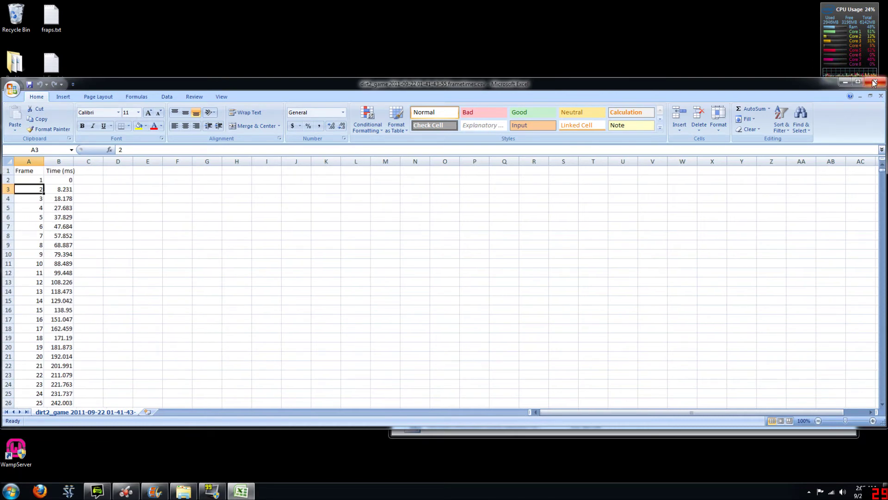
click(874, 82)
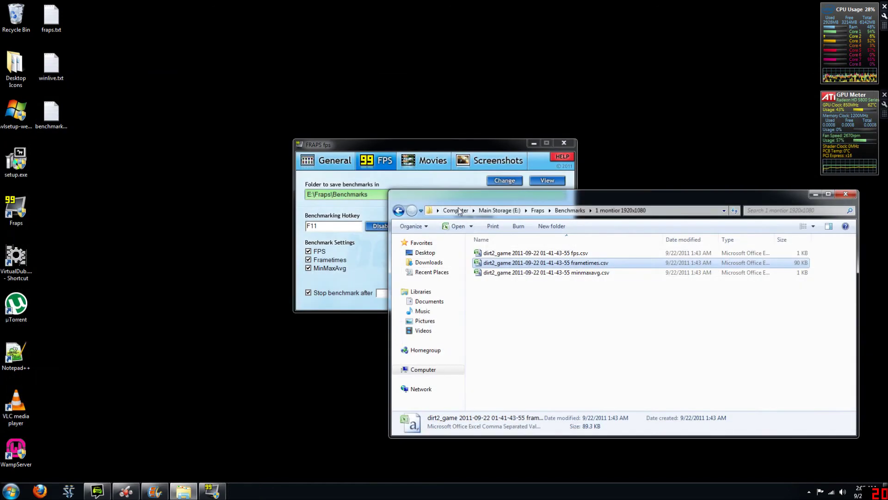
Examine the frames, time, minimum, maximum and average in the dirt2_game minmaxavg.csv file, close it, and return to the Benchmarks folder
click(506, 274)
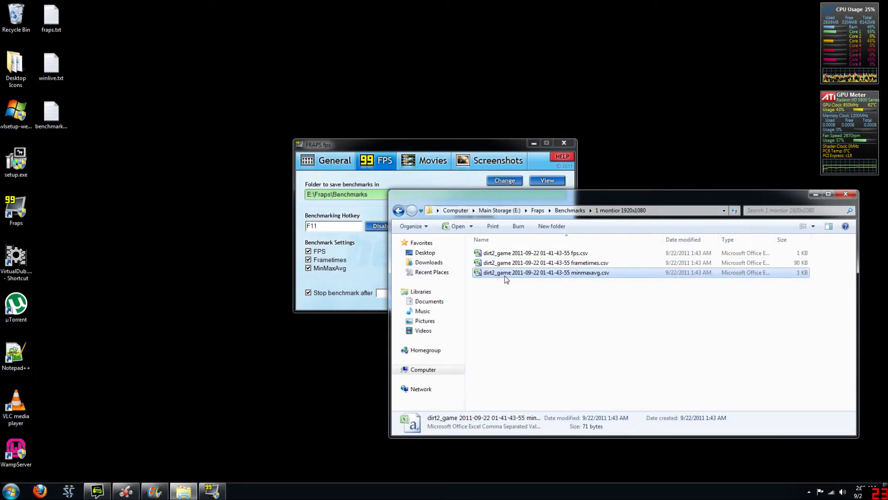
double_click(505, 275)
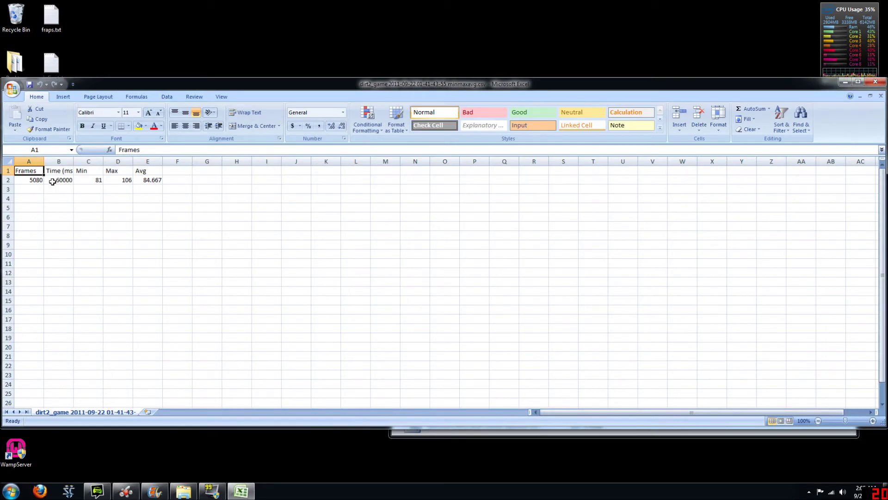
click(37, 183)
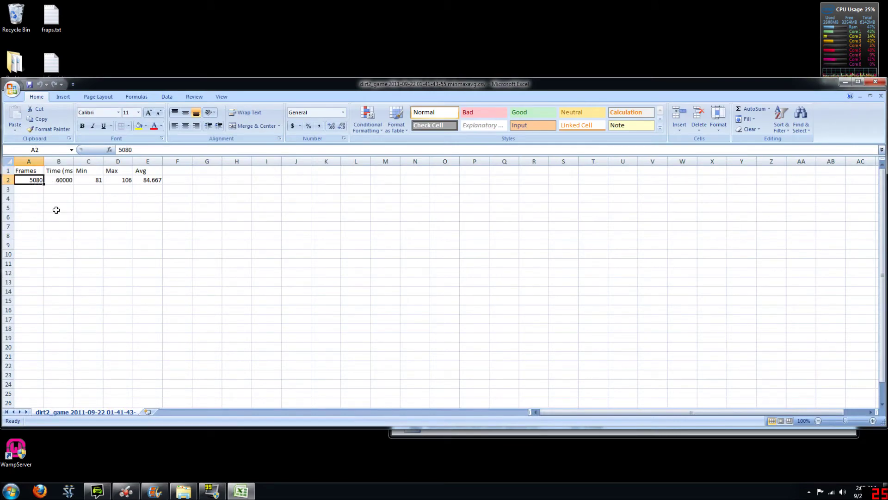
click(63, 181)
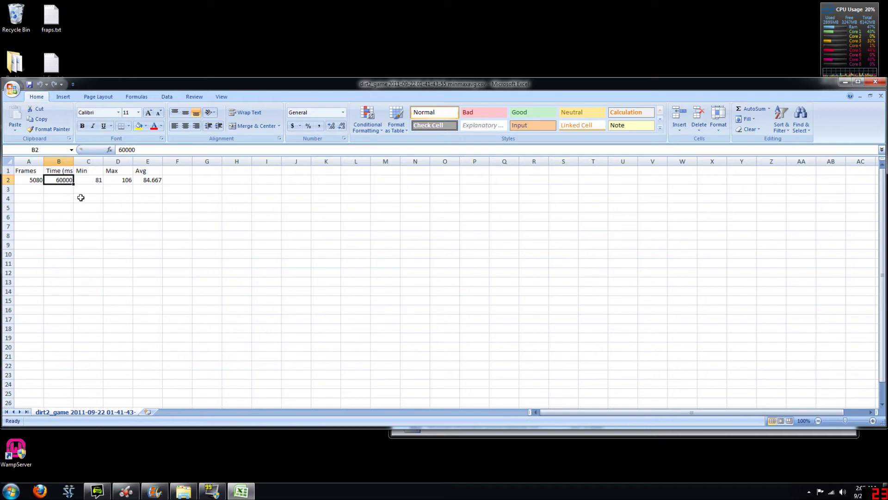
click(97, 181)
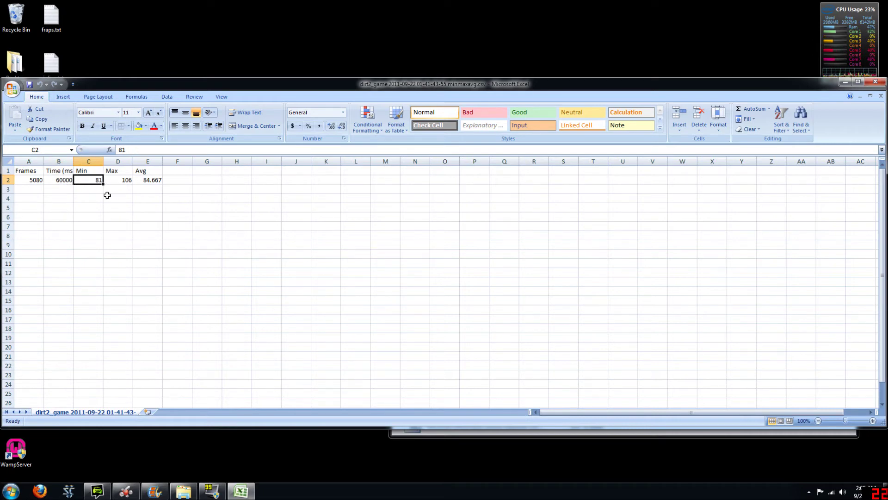
click(122, 181)
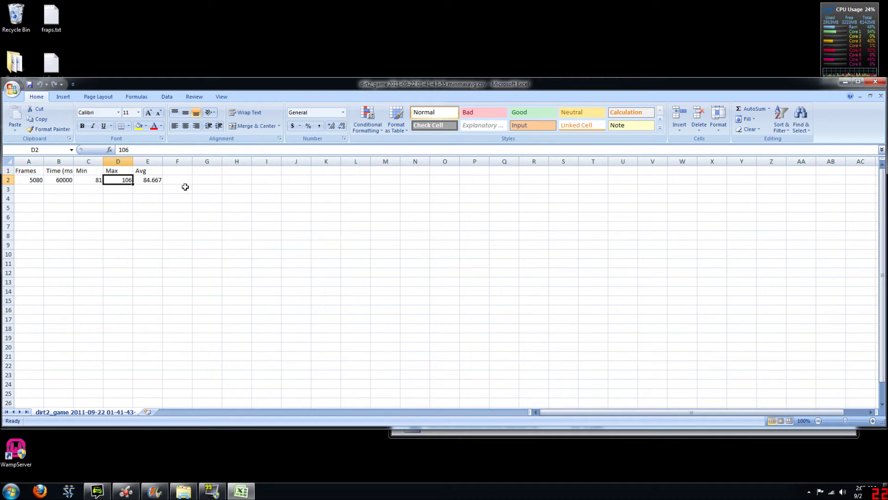
click(157, 181)
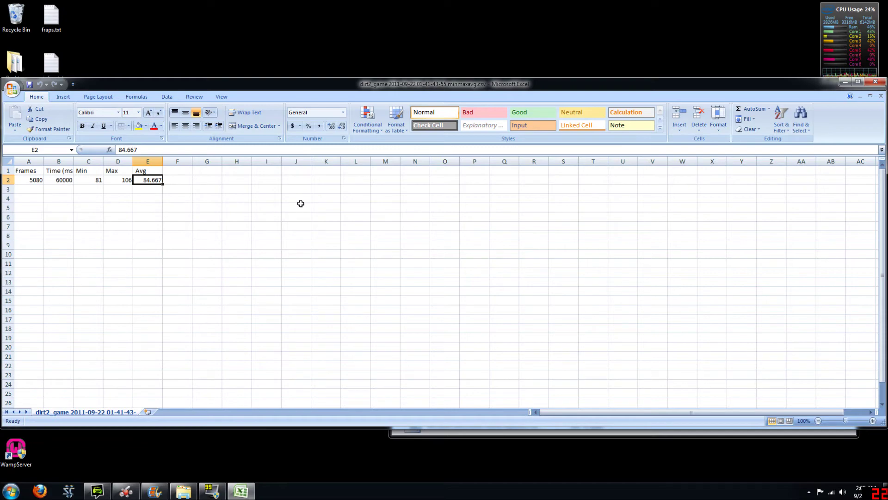
click(882, 83)
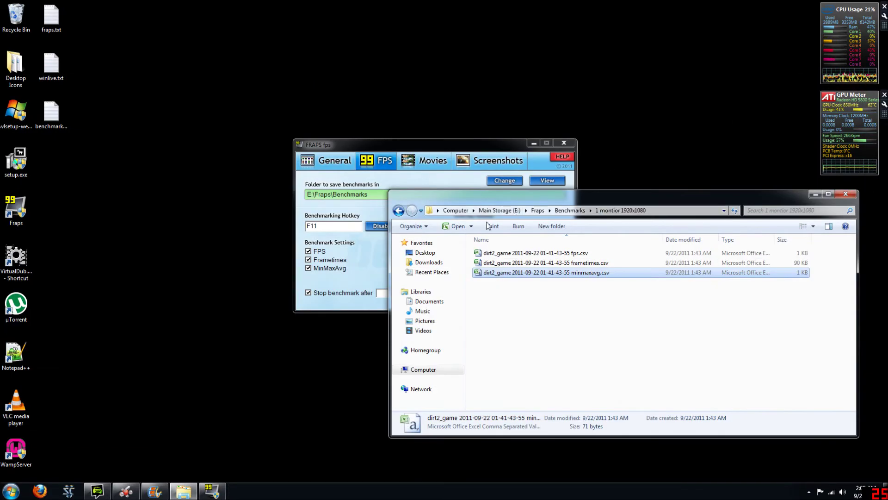
click(399, 210)
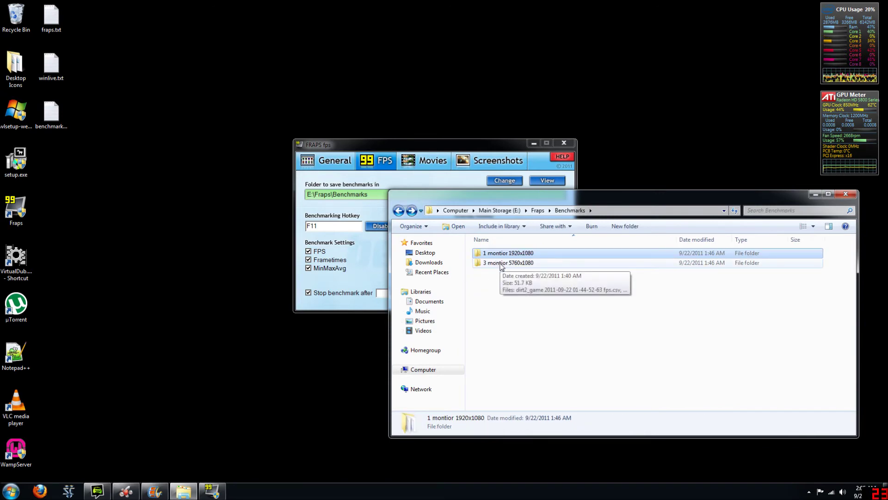
Open the 3 montior 5760x1080 folder, examine the per-second FPS values in its dirt2_game fps.csv file, and close the file
double_click(501, 263)
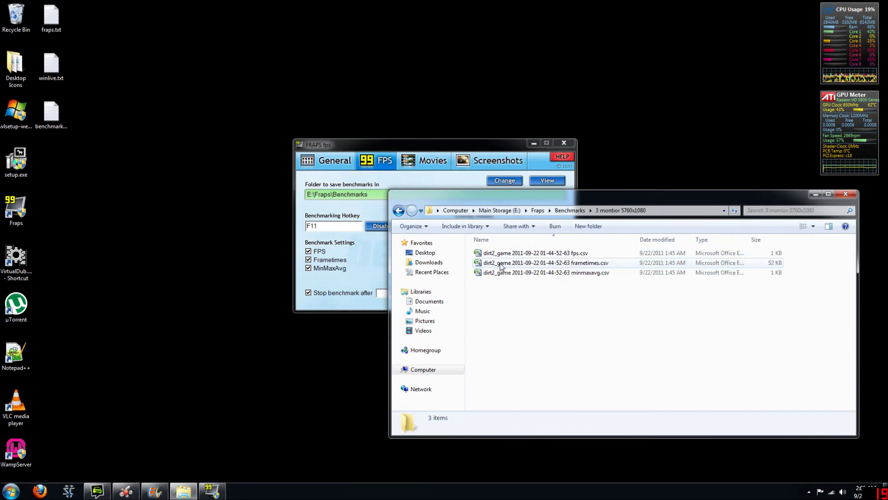
double_click(547, 254)
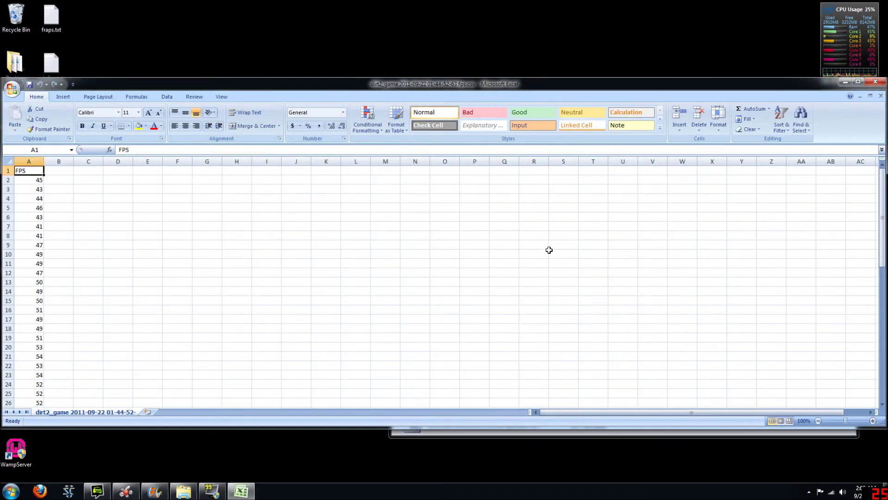
drag(39, 181, 26, 397)
click(416, 236)
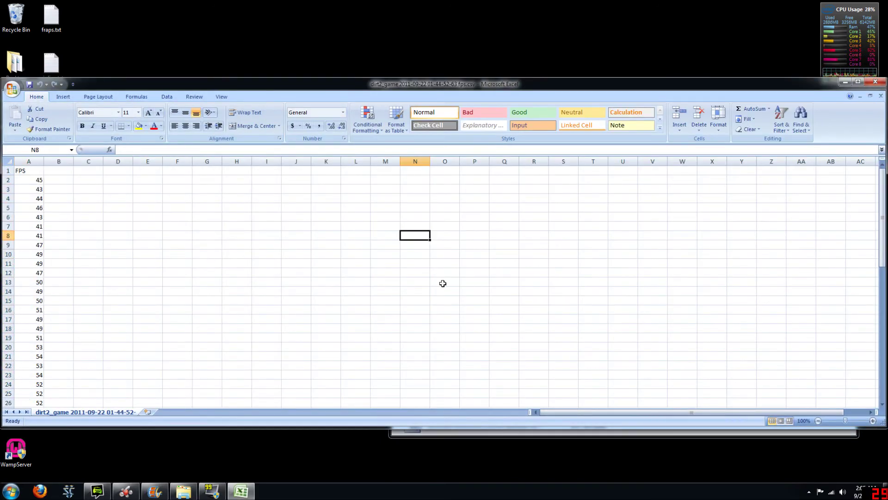
click(873, 84)
Open the three-monitor dirt2_game frametimes.csv file, examine the frame numbers and times down to the last row, and close it
double_click(614, 262)
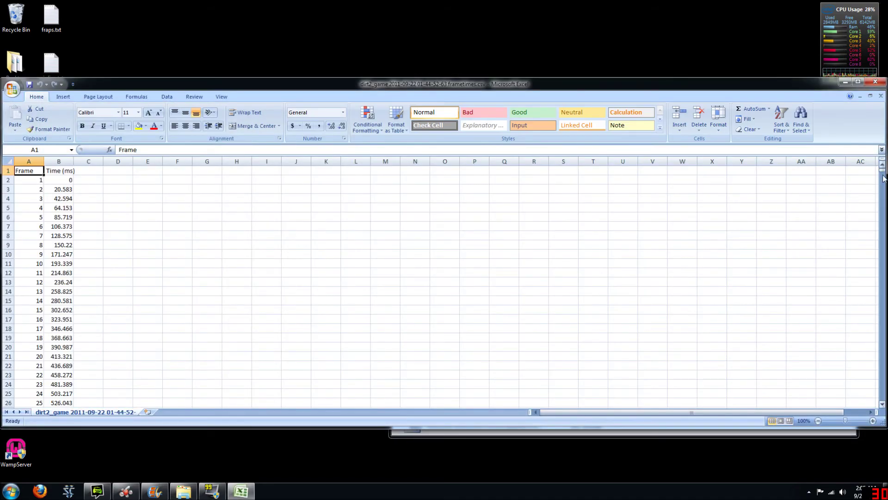
drag(882, 170, 885, 413)
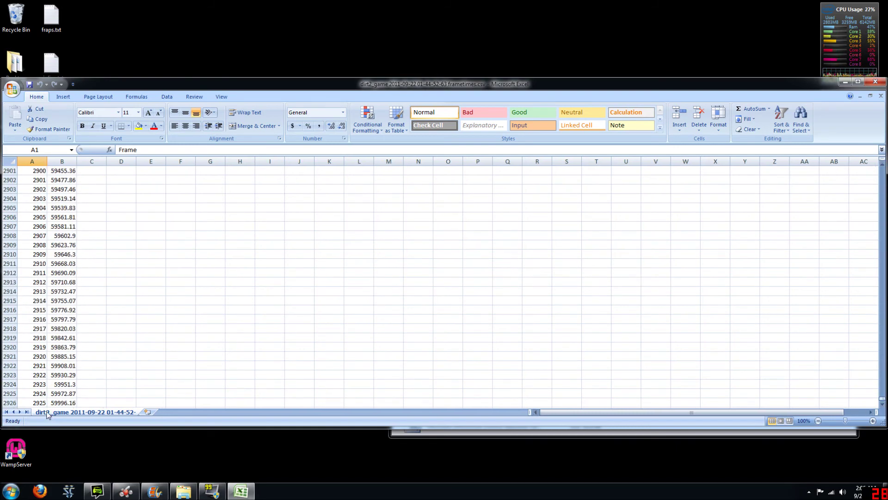
key(ctrl+Down)
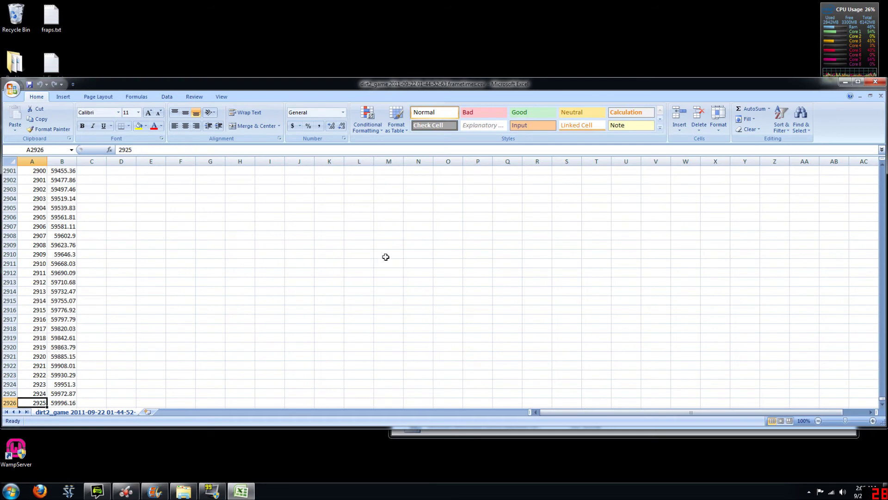
click(882, 83)
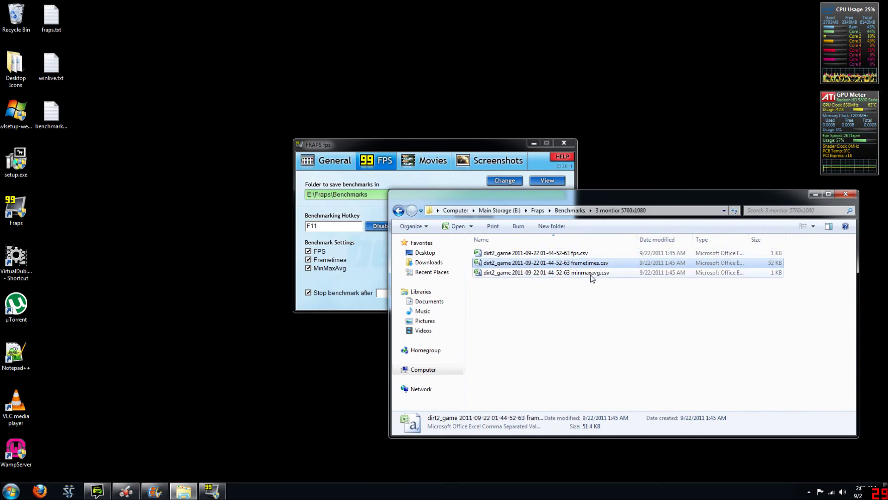
Examine the frames, time, minimum, maximum and average in the three-monitor dirt2_game minmaxavg.csv file, close it, and return to the Benchmarks folder
double_click(590, 274)
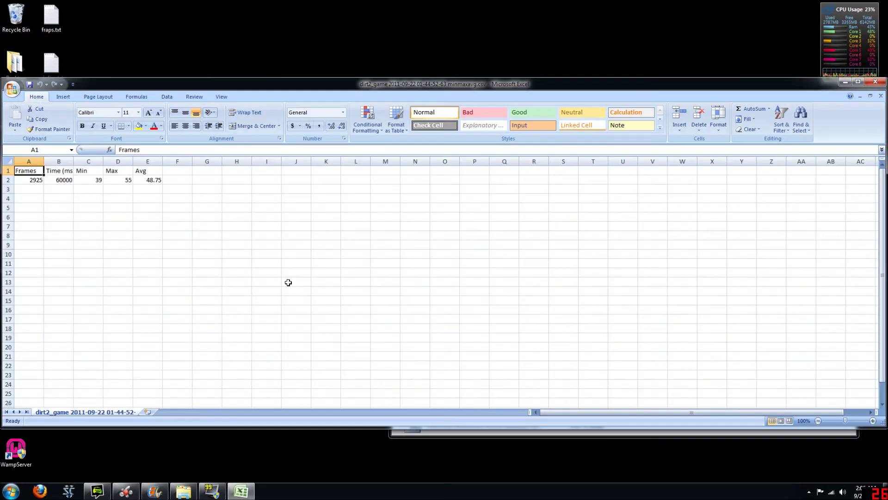
click(38, 184)
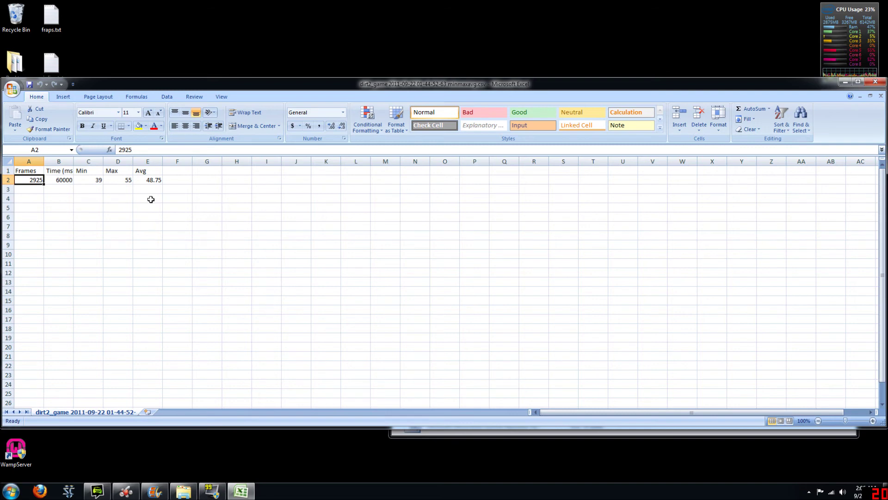
click(65, 180)
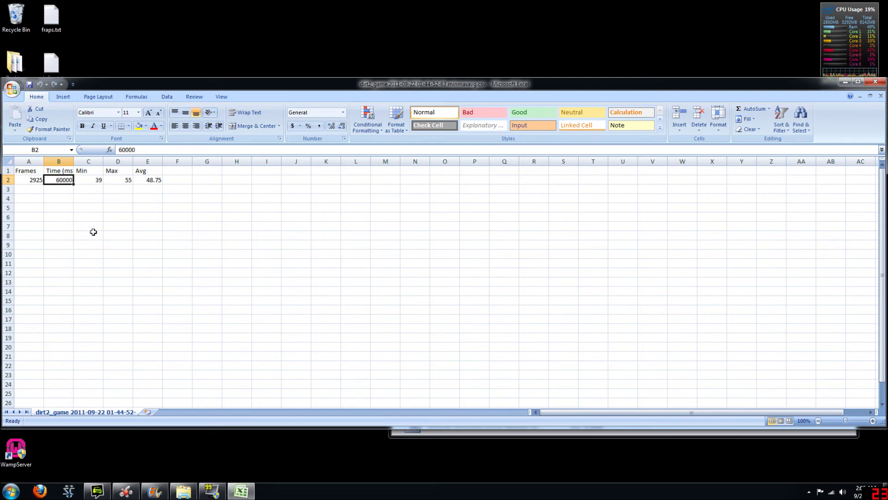
click(98, 182)
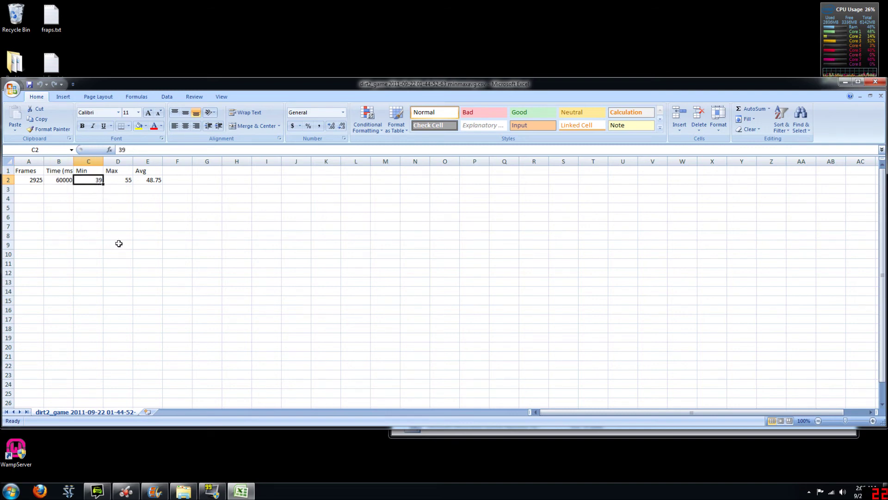
click(123, 184)
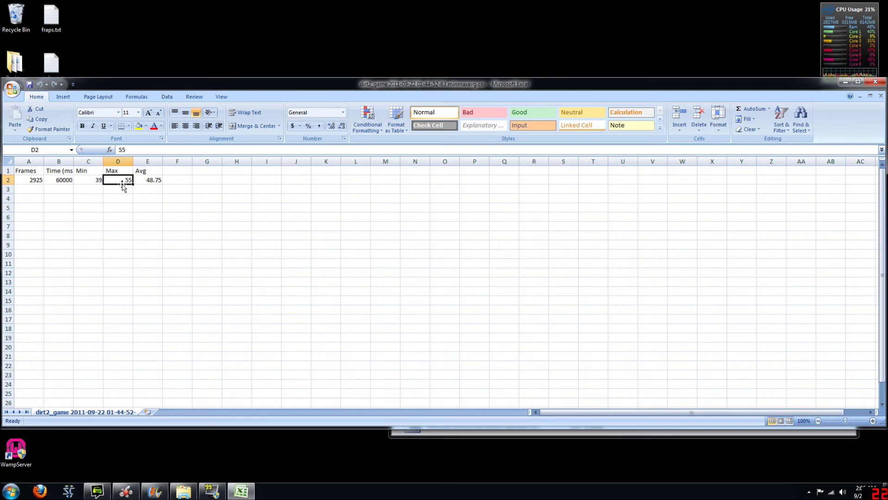
click(151, 180)
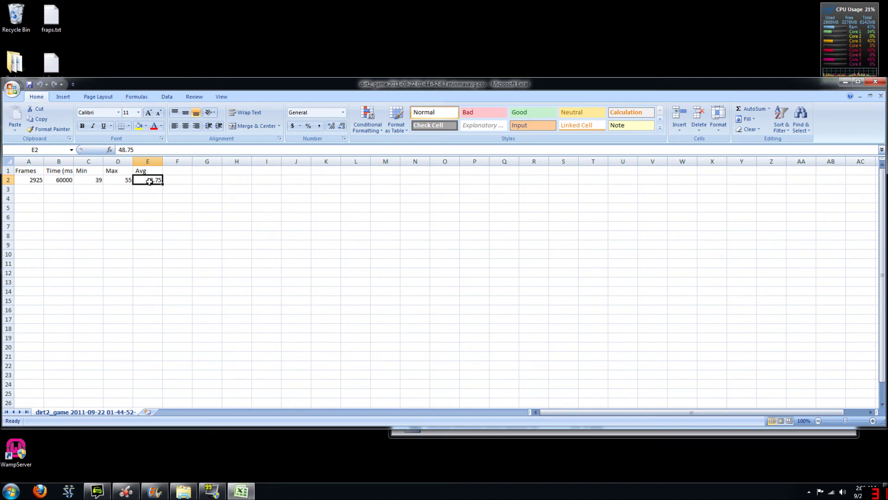
click(884, 84)
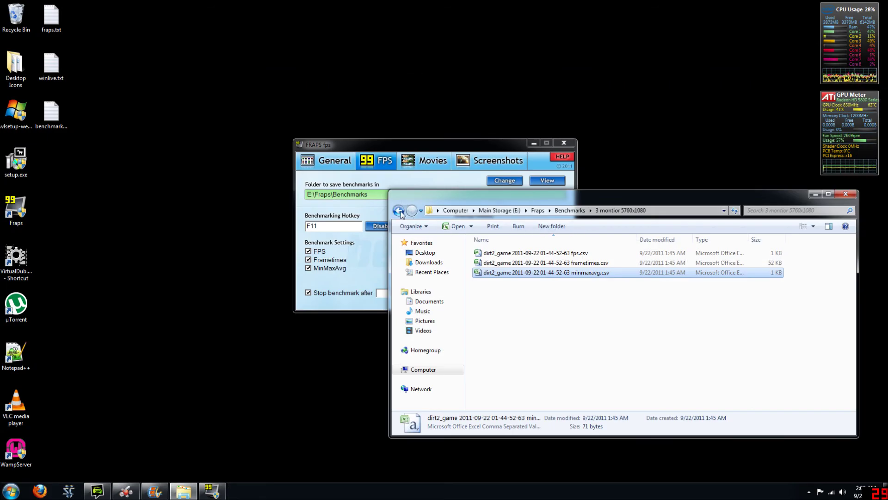
click(399, 211)
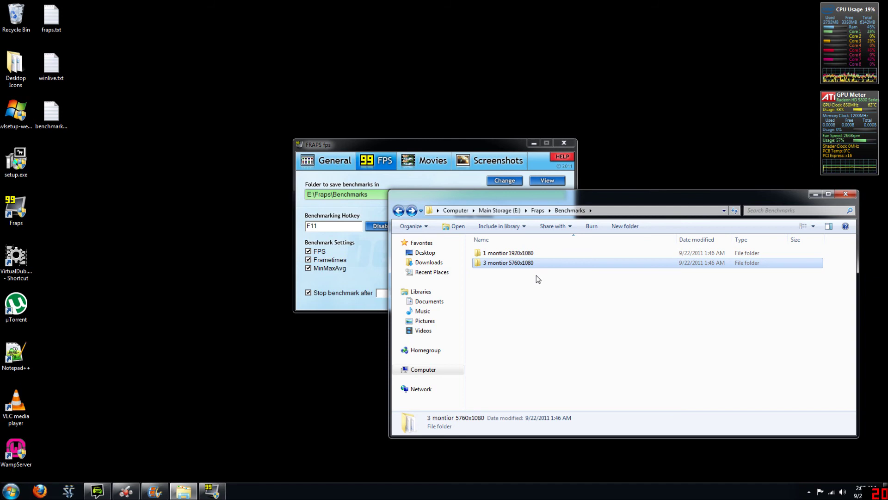
Examine the average FPS in the 1 montior 1920x1080 folder's minmaxavg.csv file, close it, and bring the Fraps window to the front
click(505, 254)
double_click(505, 254)
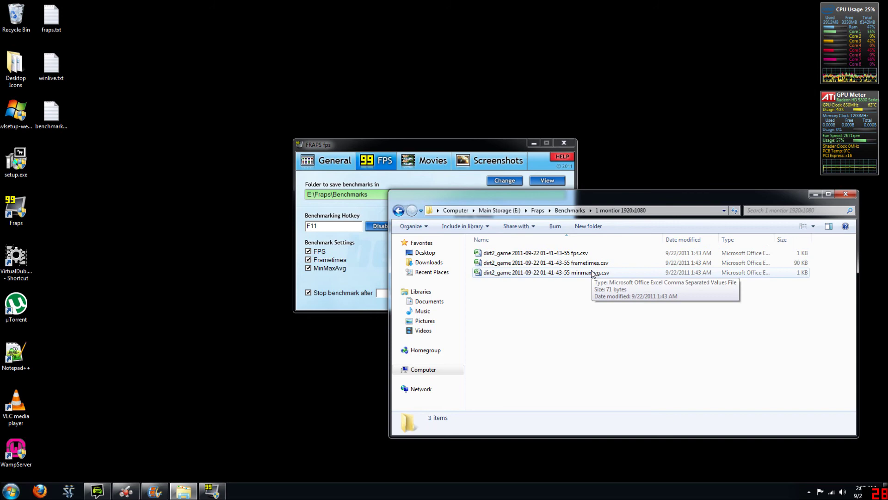
click(532, 273)
click(147, 180)
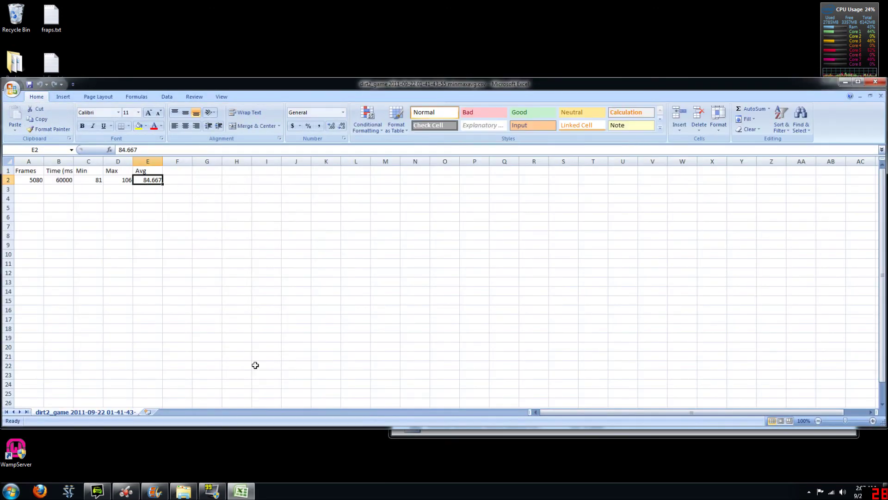
click(876, 82)
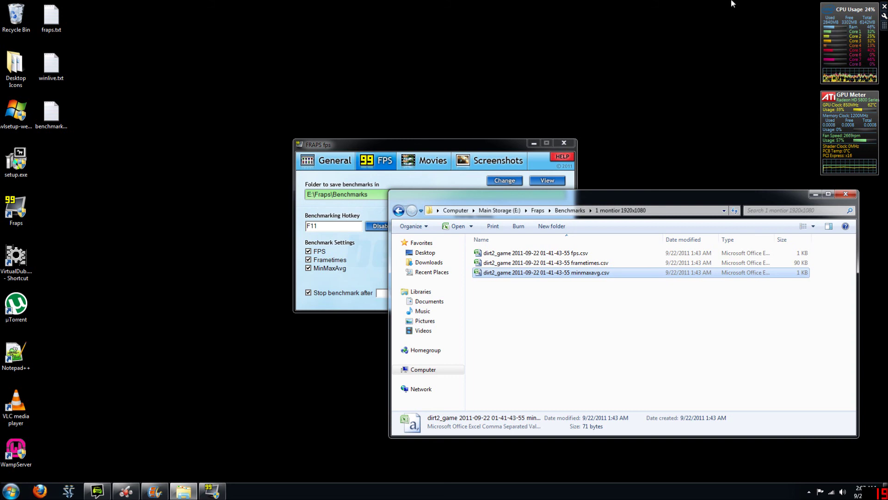
drag(489, 149, 526, 128)
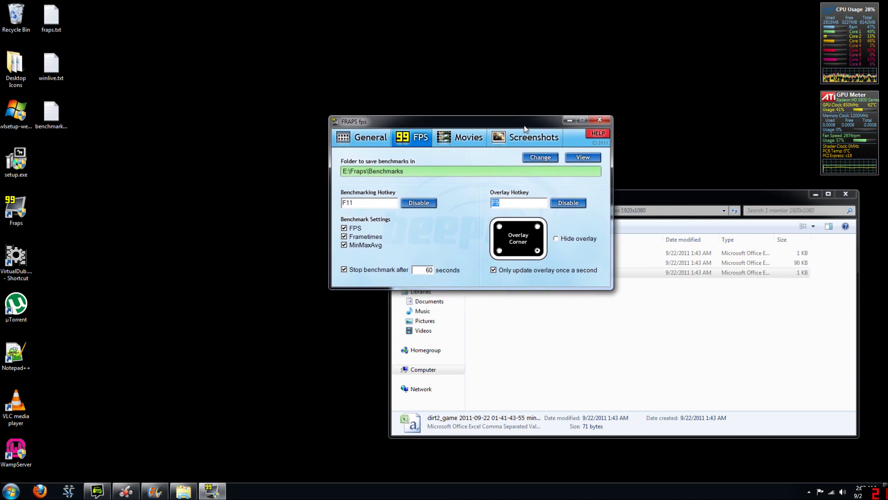